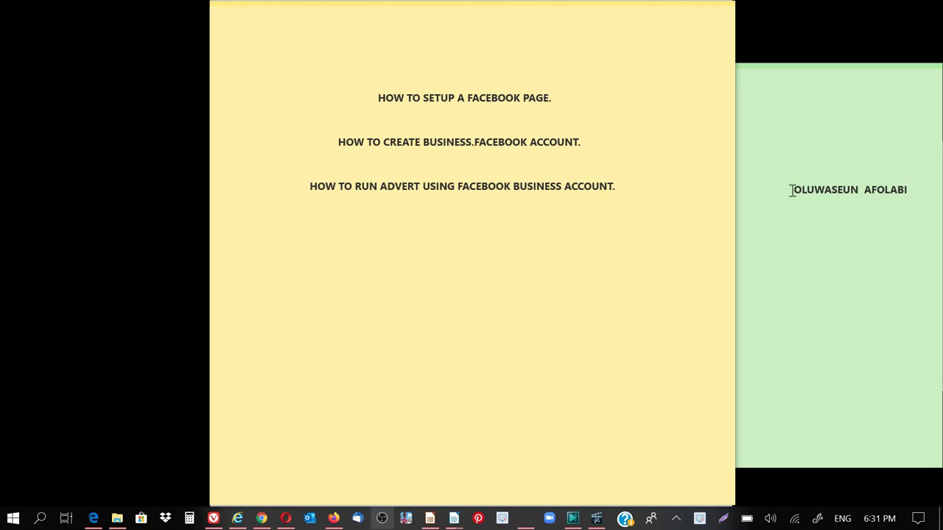
pyautogui.click(910, 190)
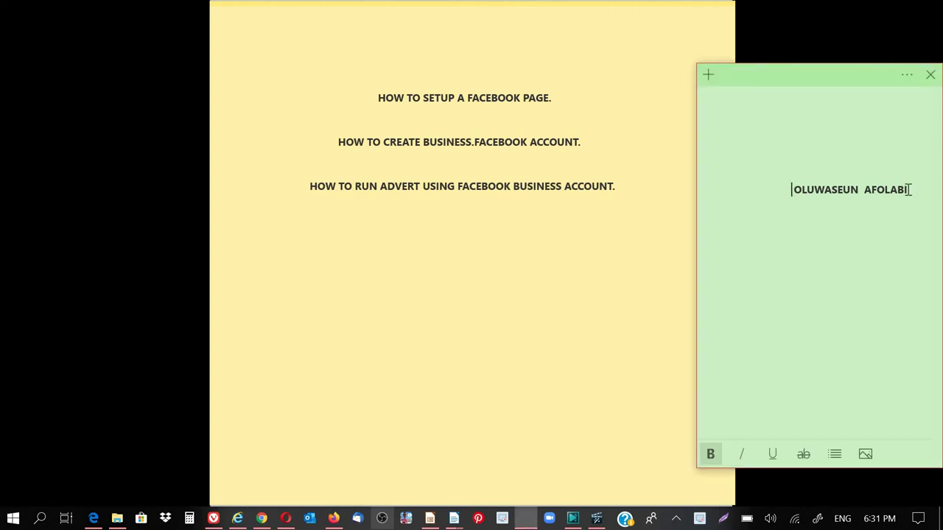
pyautogui.moveTo(910, 190); pyautogui.dragTo(781, 190)
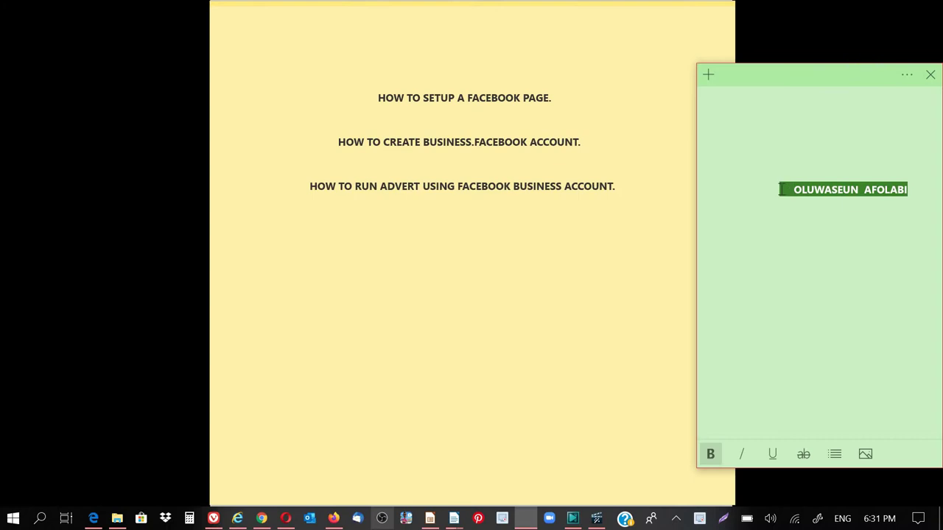
pyautogui.click(792, 189)
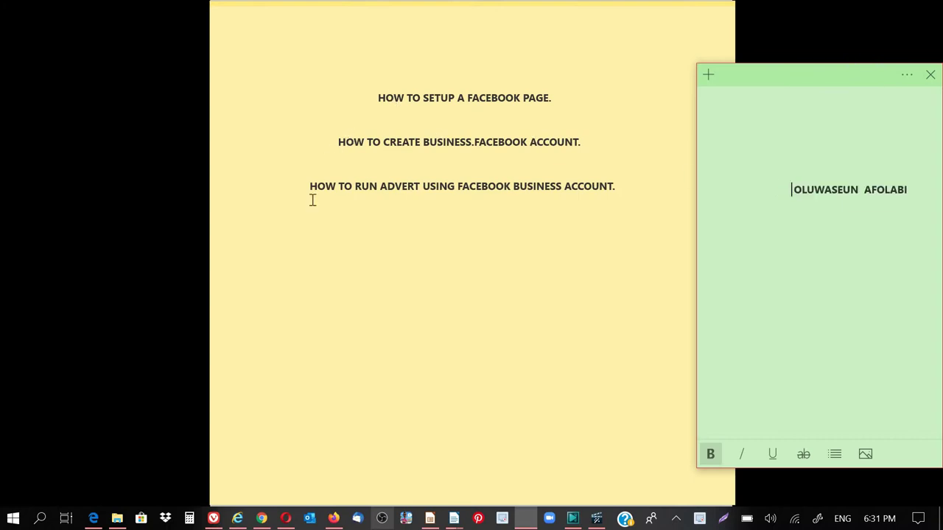
pyautogui.click(378, 98)
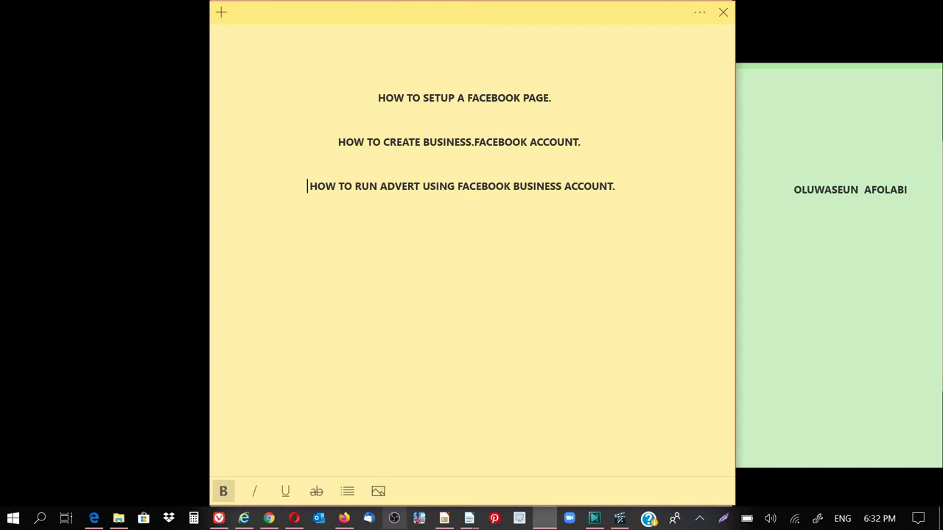
# Step: Switch to Facebook in the Edge browser and start creating a new page of the Business or brand type
pyautogui.click(93, 518)
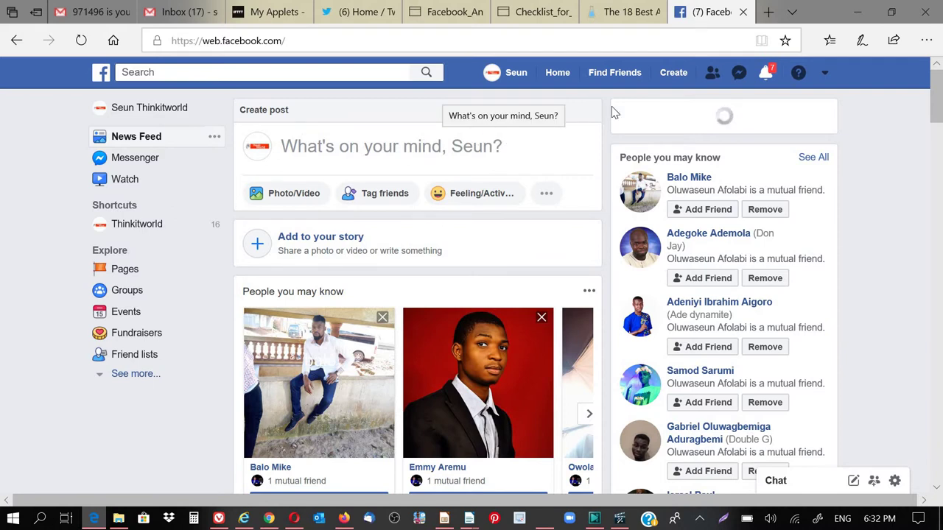
pyautogui.click(825, 77)
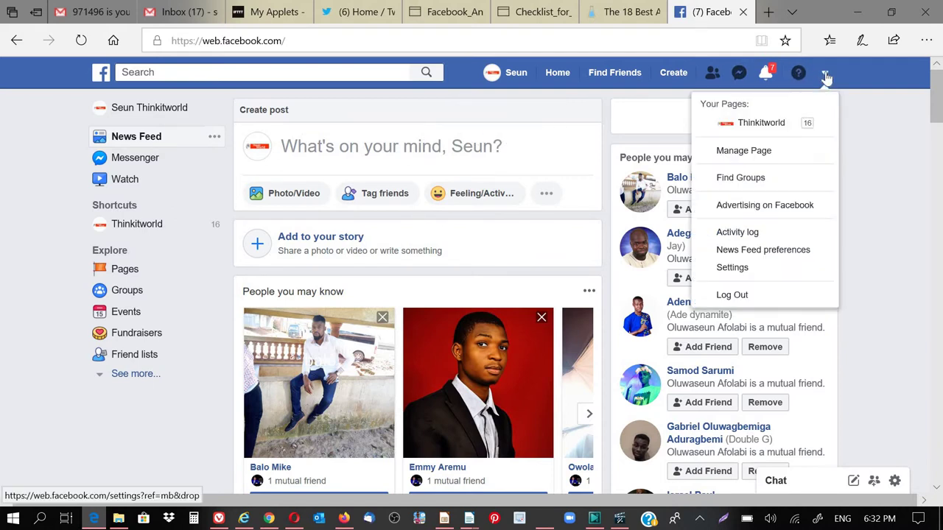
pyautogui.click(741, 157)
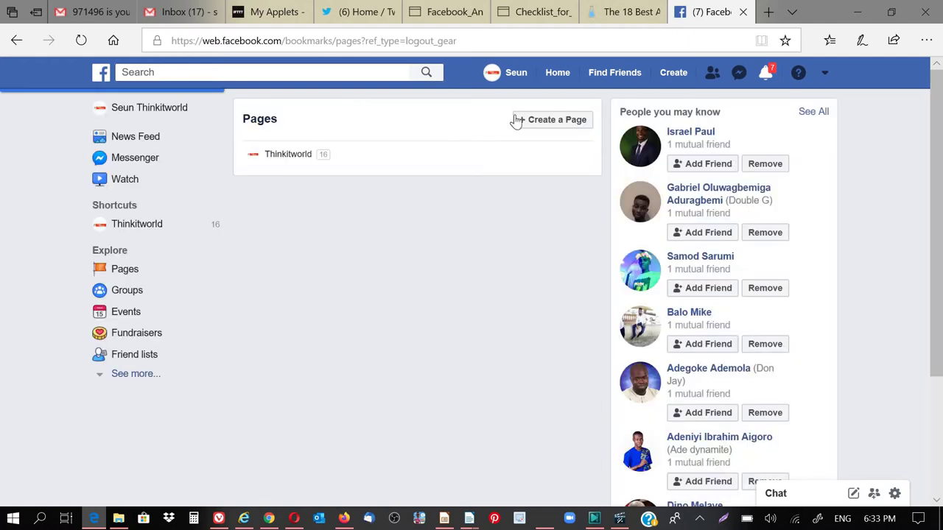
pyautogui.click(561, 123)
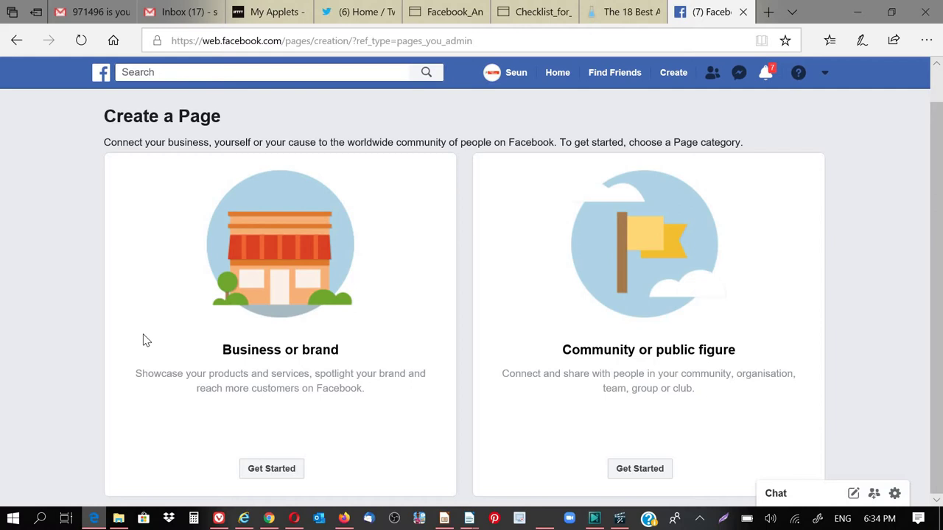
pyautogui.click(271, 469)
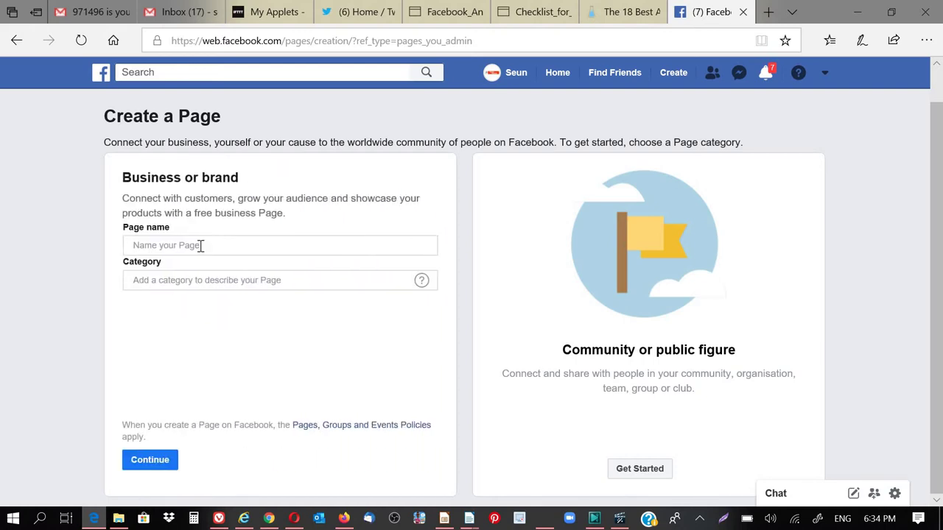
# Step: Enter TUTORIAL in capitals as the name of the new business page
pyautogui.click(201, 246)
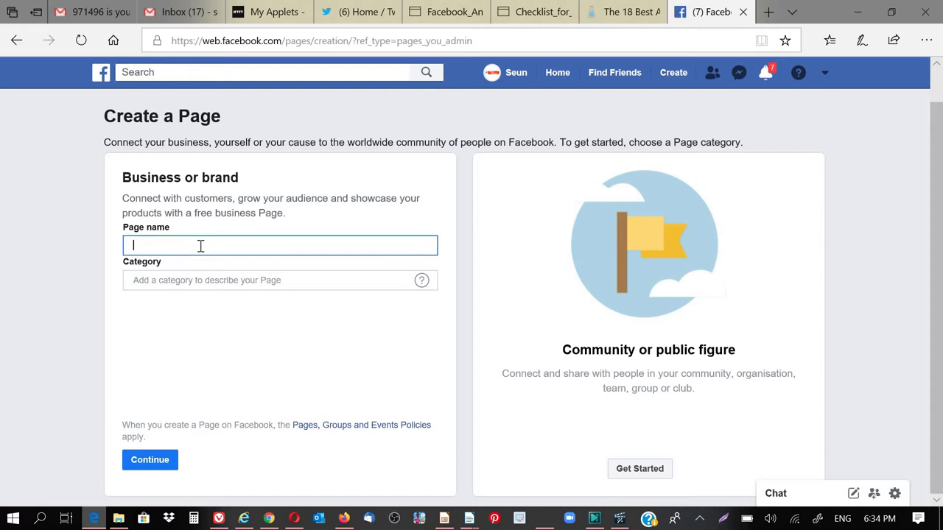
pyautogui.write('tU')
pyautogui.write('TORIAL')
pyautogui.click(137, 248)
pyautogui.press('BackSpace')
pyautogui.write('T')
# Step: Look up a page category with LEAR, choose Education, and submit the page details
pyautogui.click(250, 281)
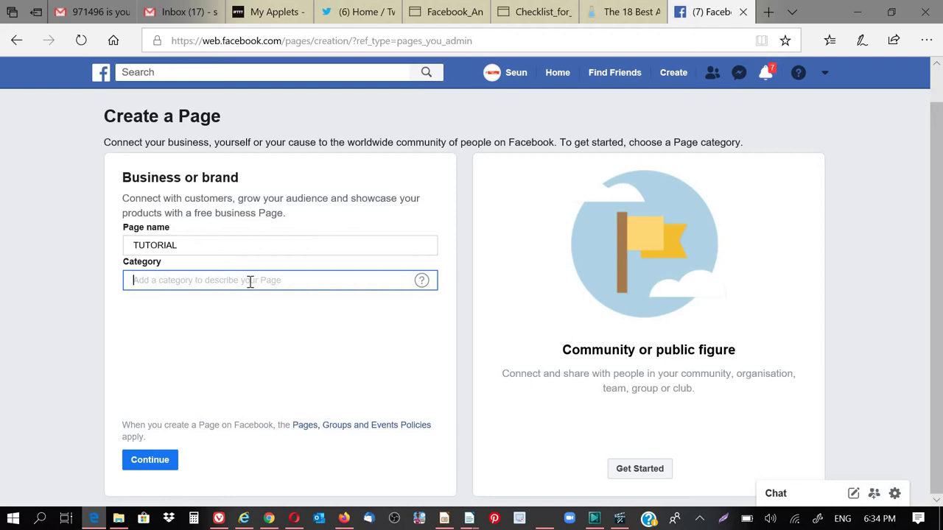
pyautogui.write('LEAR')
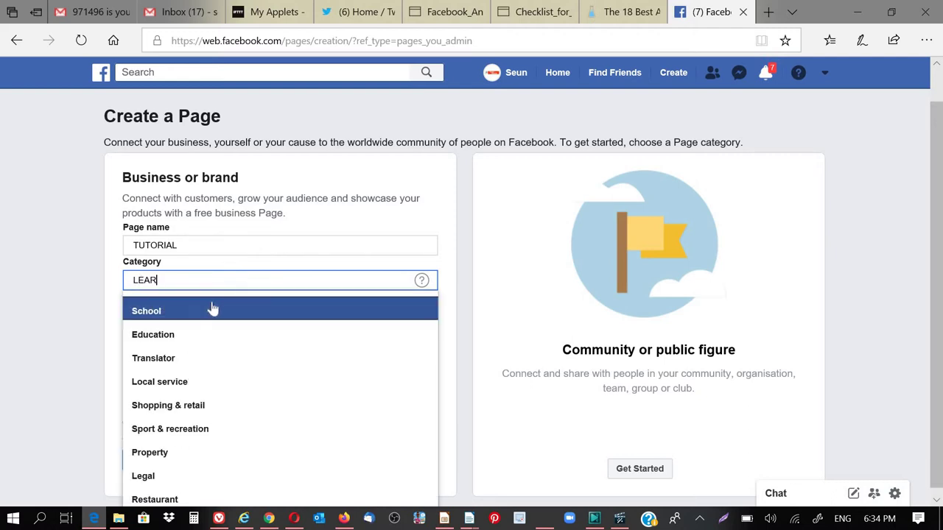
pyautogui.click(159, 336)
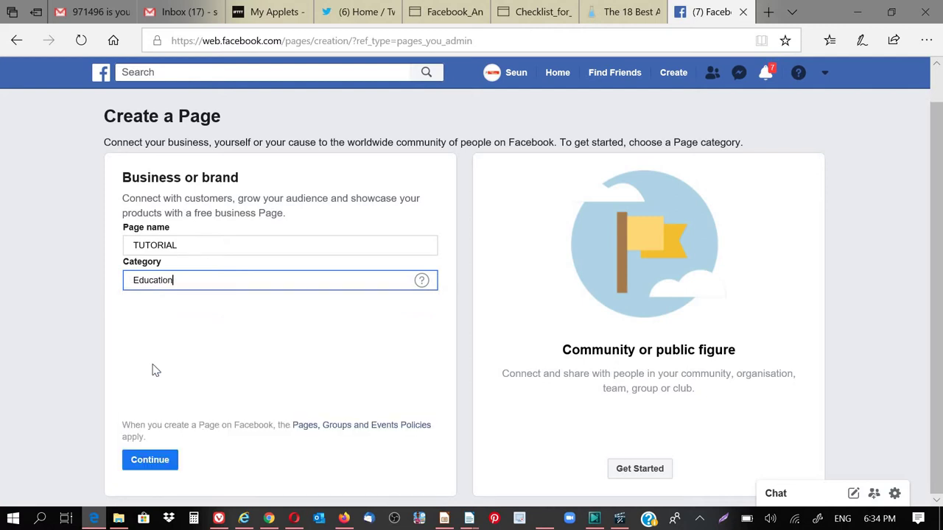
pyautogui.click(148, 461)
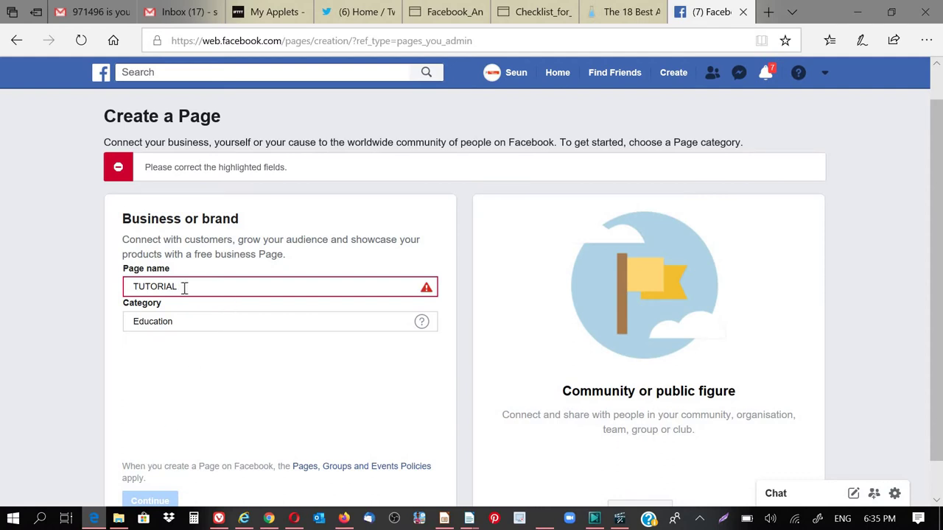
# Step: Replace the page name with Tutorial and continue to the profile picture setup
pyautogui.moveTo(184, 287)
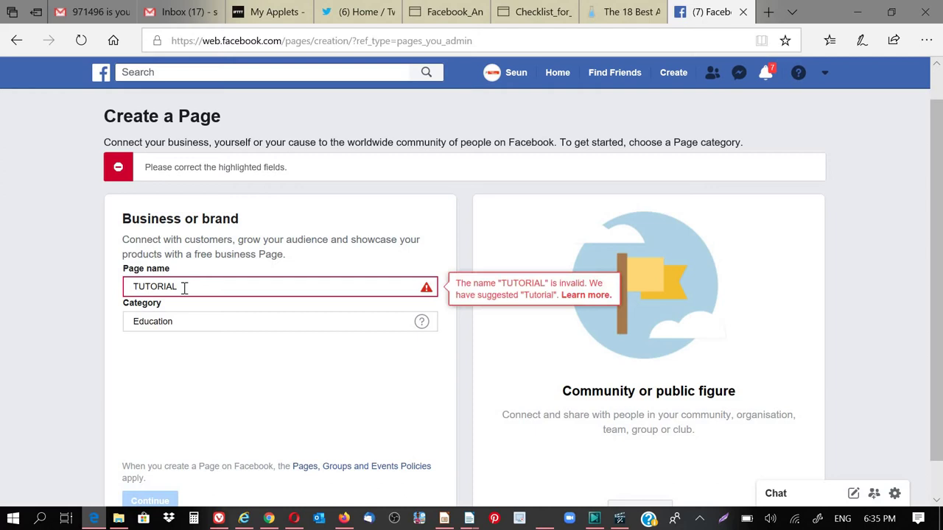
pyautogui.click(184, 288)
pyautogui.hotkey('ctrl', 'a')
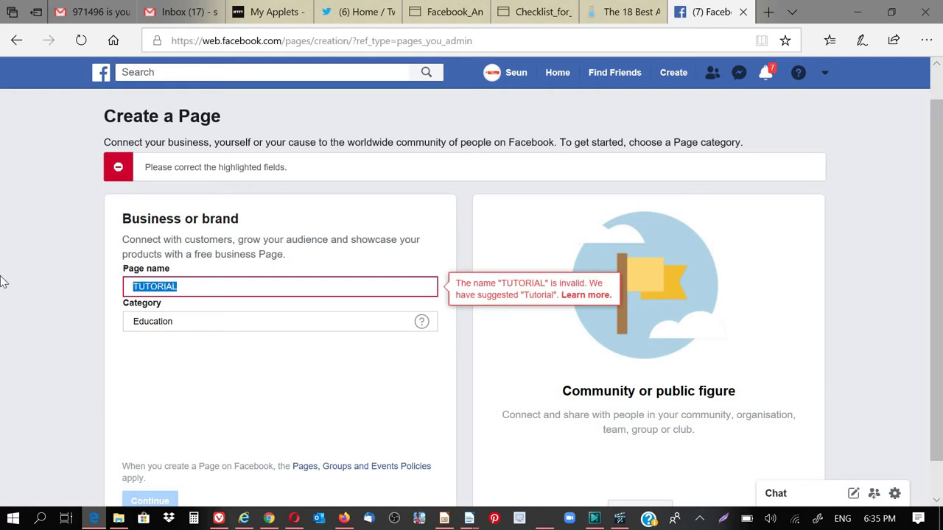
pyautogui.write('Tutor')
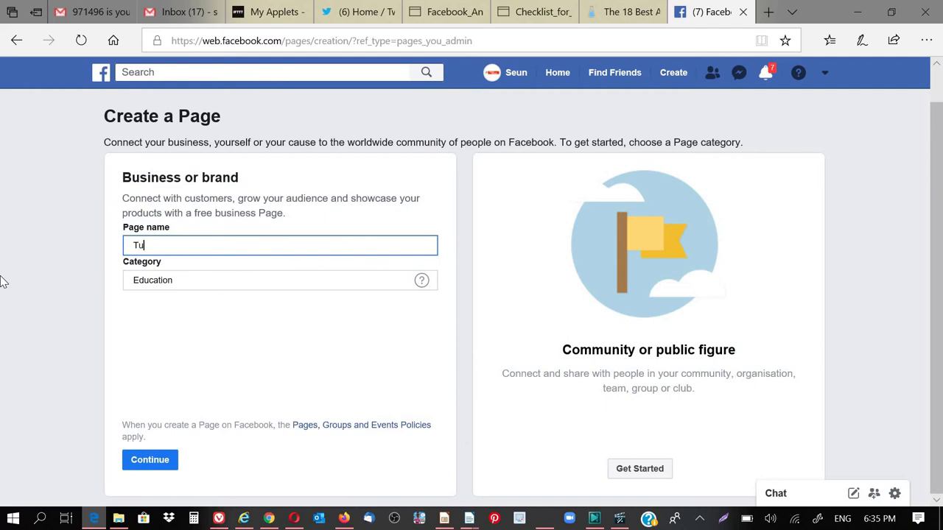
pyautogui.write('ial')
pyautogui.click(146, 461)
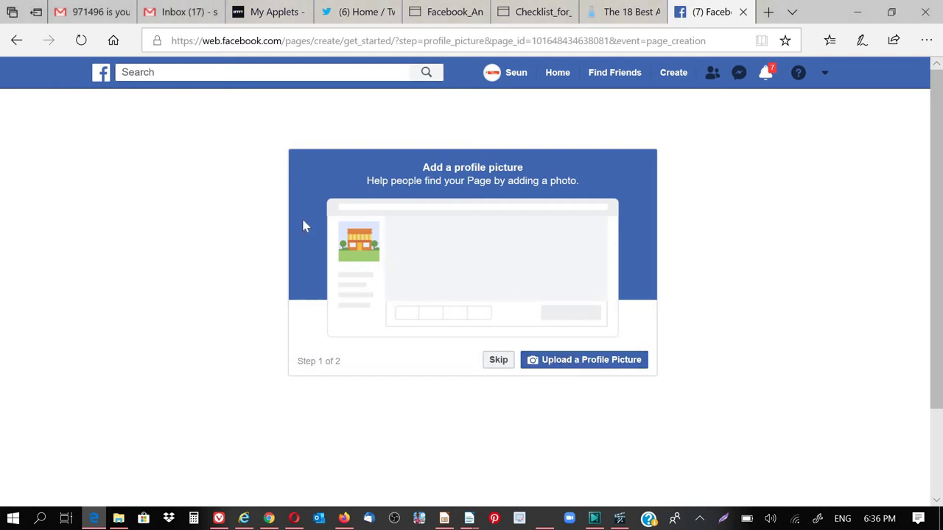
# Step: Upload the hand image from the images folder as the page's profile picture
pyautogui.click(375, 253)
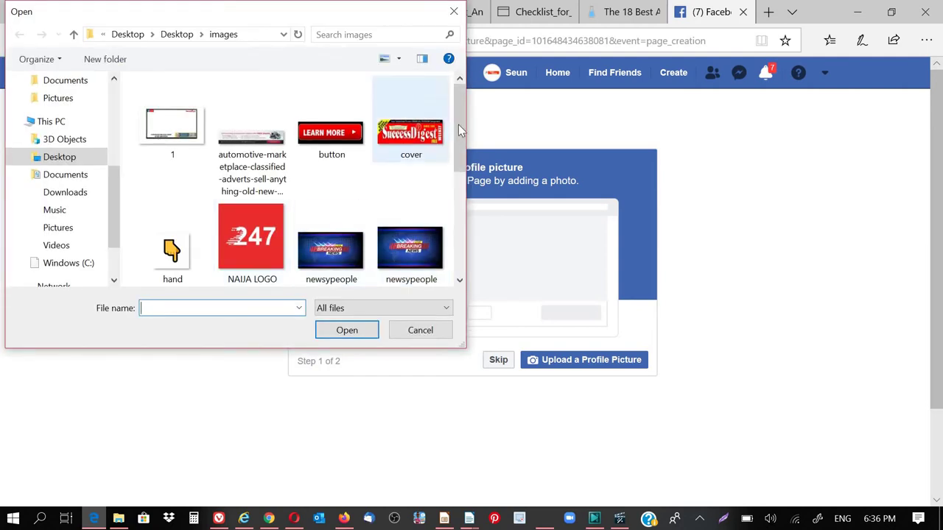
pyautogui.moveTo(459, 125); pyautogui.dragTo(458, 172)
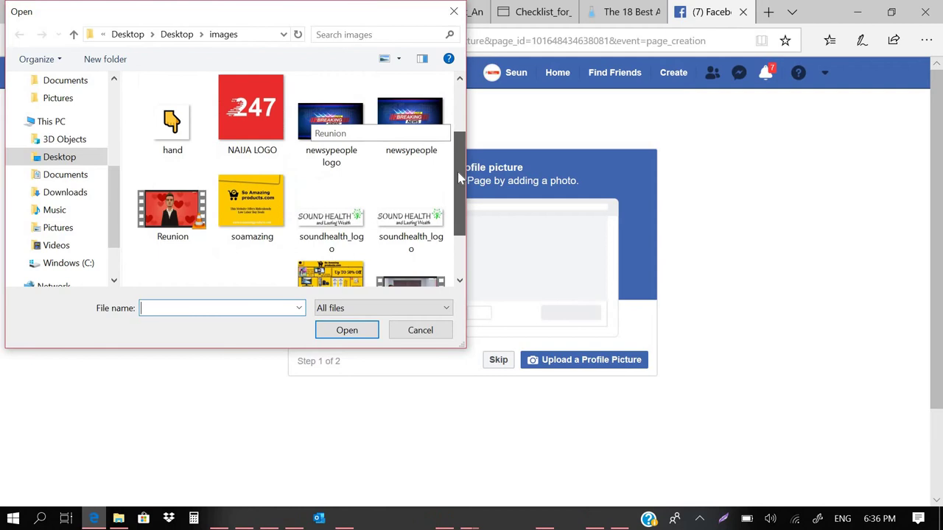
pyautogui.click(171, 124)
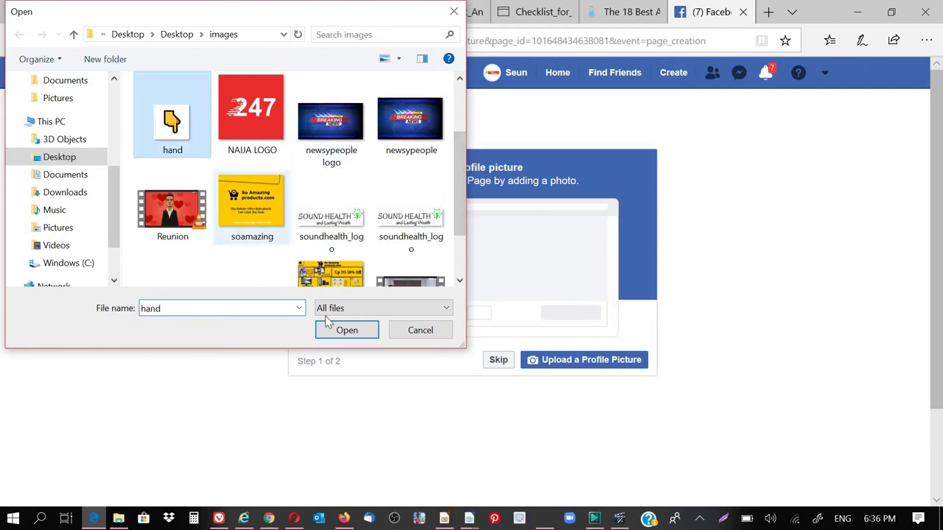
pyautogui.click(347, 329)
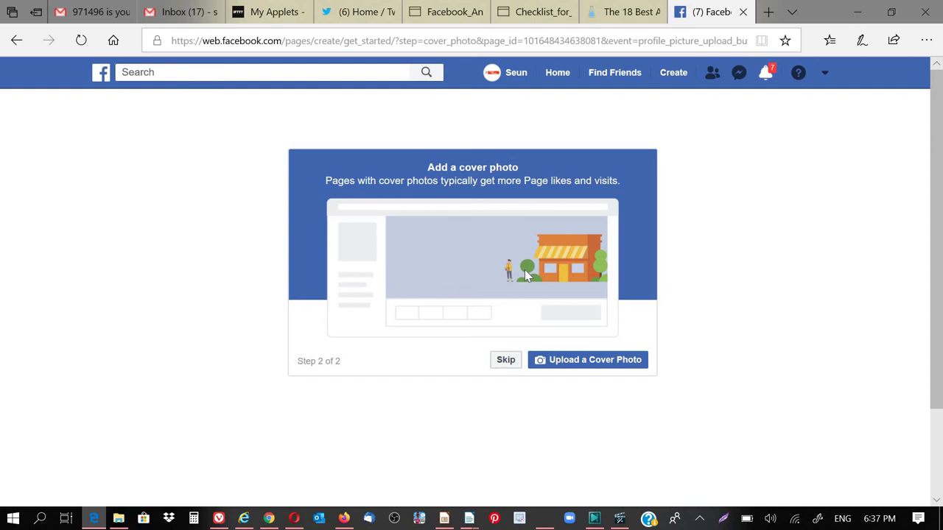
# Step: Try to upload the button image from the images folder as the page's cover photo
pyautogui.click(587, 361)
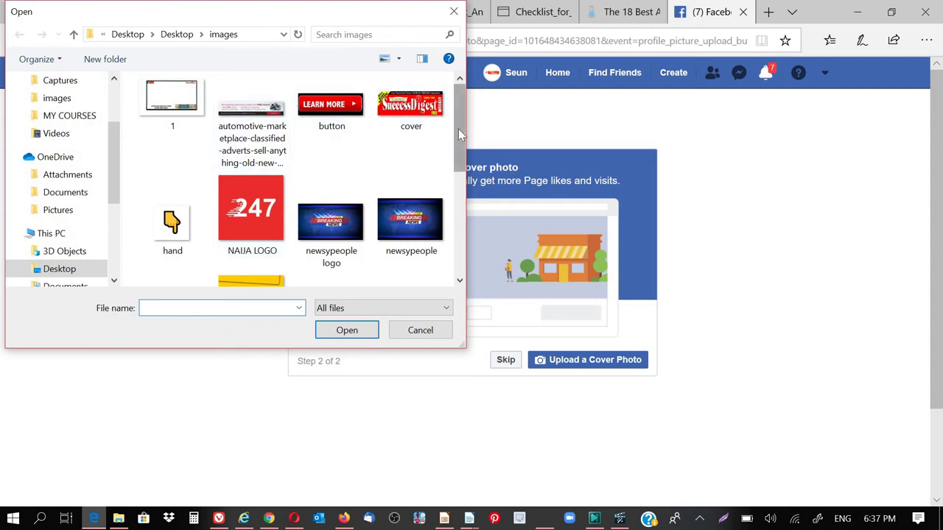
pyautogui.moveTo(458, 129); pyautogui.dragTo(463, 211)
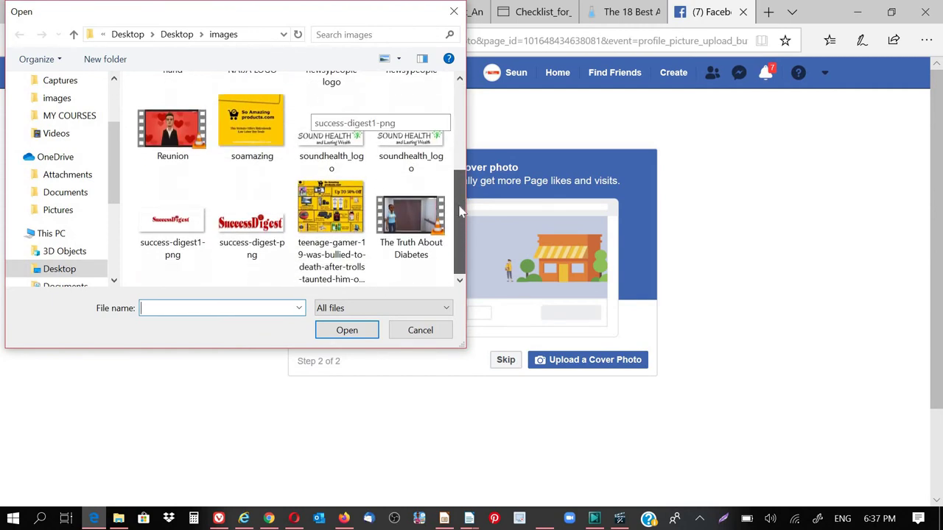
pyautogui.moveTo(465, 143); pyautogui.dragTo(465, 98)
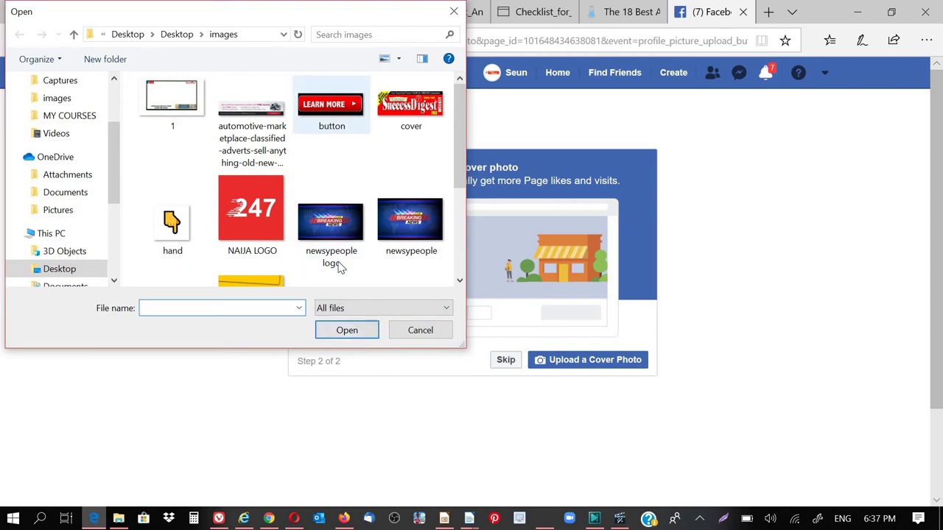
pyautogui.click(331, 107)
pyautogui.click(347, 330)
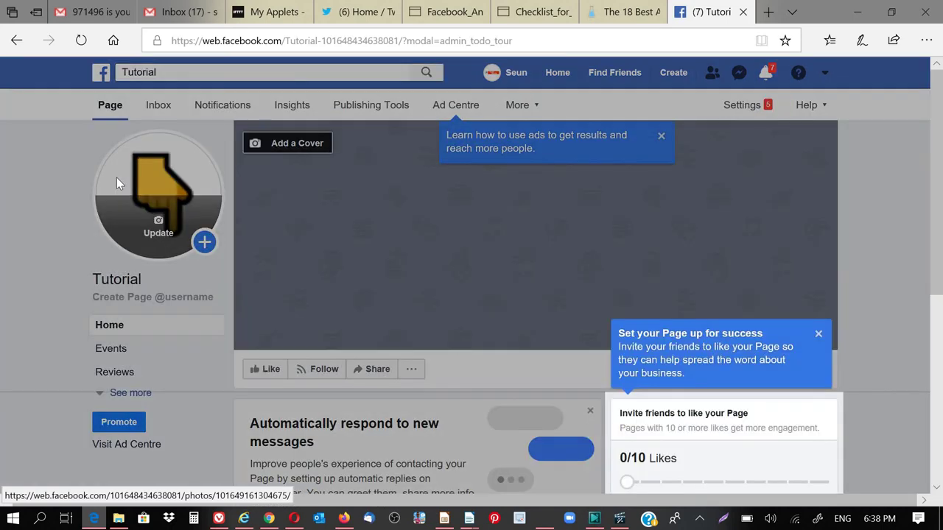
# Step: Dismiss the tip about inviting friends and look over the new Tutorial page
pyautogui.click(817, 335)
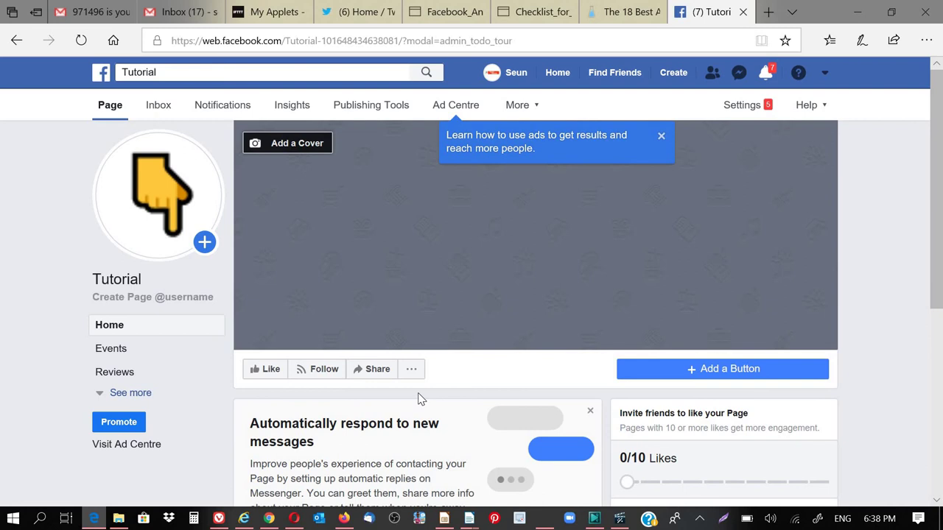
pyautogui.scroll(-3, 417, 399)
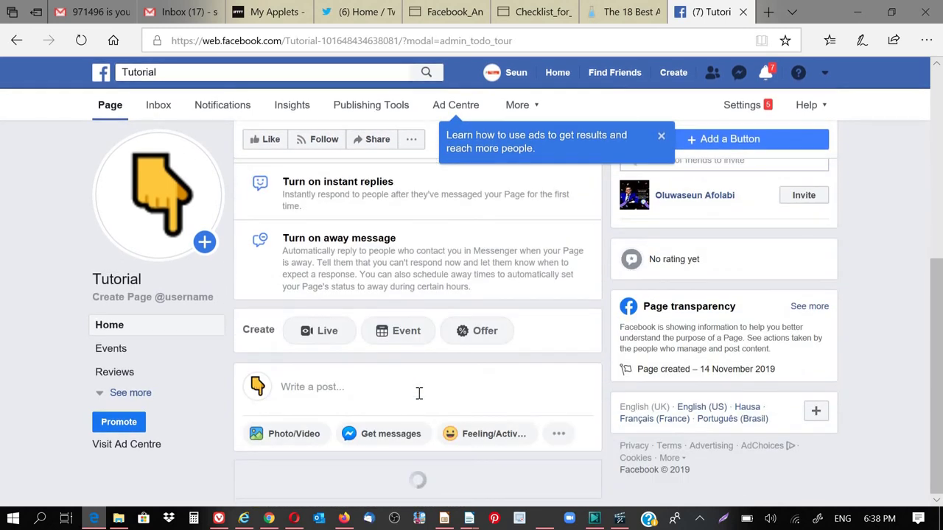
pyautogui.scroll(4, 419, 394)
pyautogui.scroll(1, 418, 397)
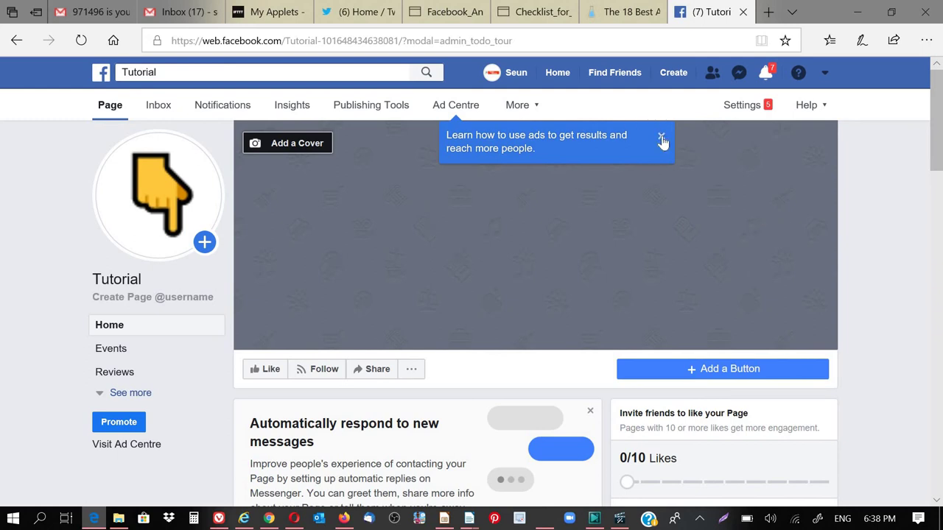
# Step: Upload the newsypeople logo image from the images folder as the page's cover photo, reposition it slightly upward, and save it
pyautogui.click(286, 145)
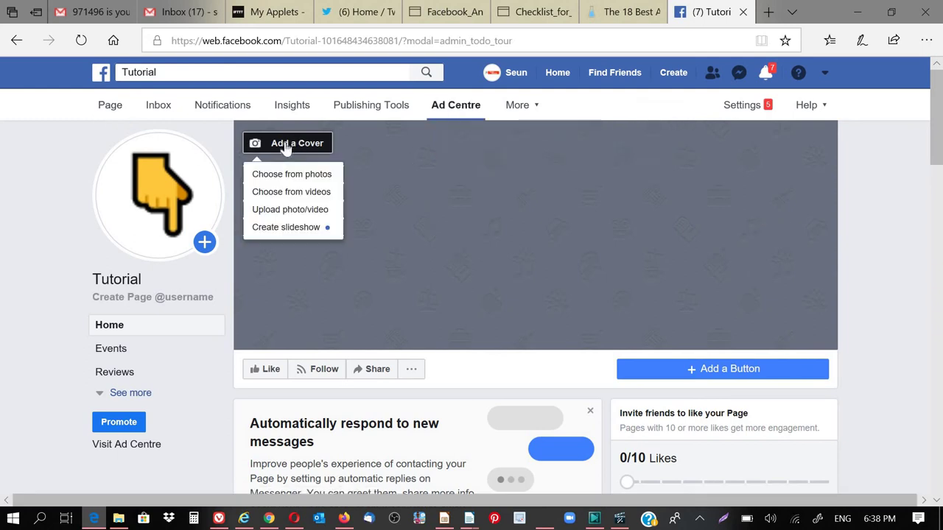
pyautogui.click(285, 212)
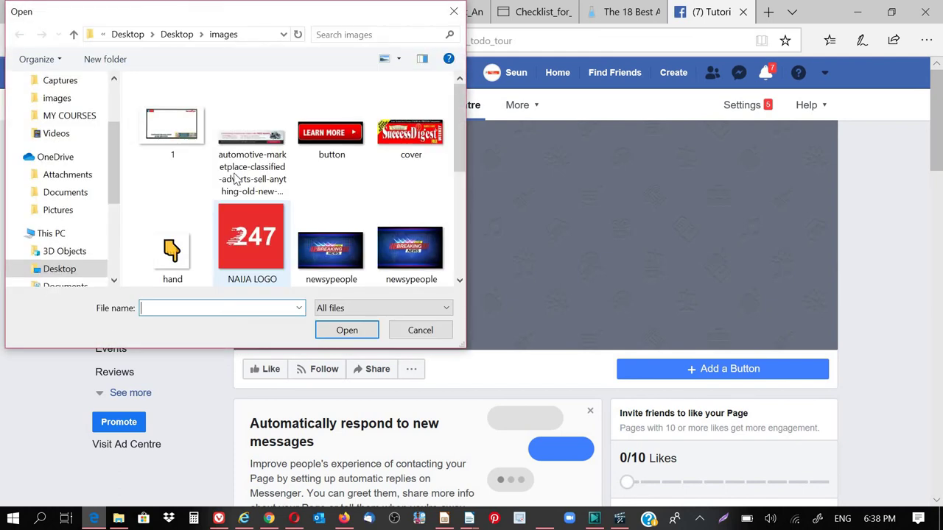
pyautogui.scroll(-1, 420, 151)
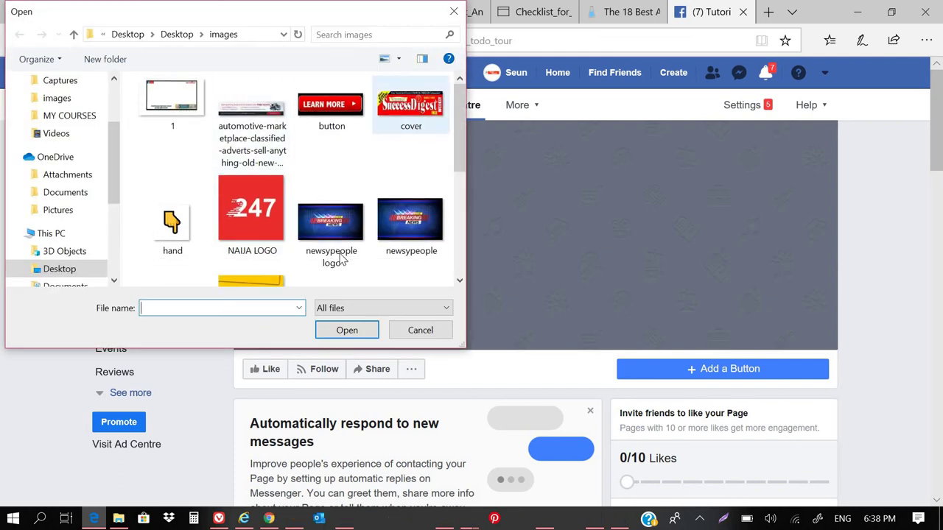
pyautogui.click(331, 232)
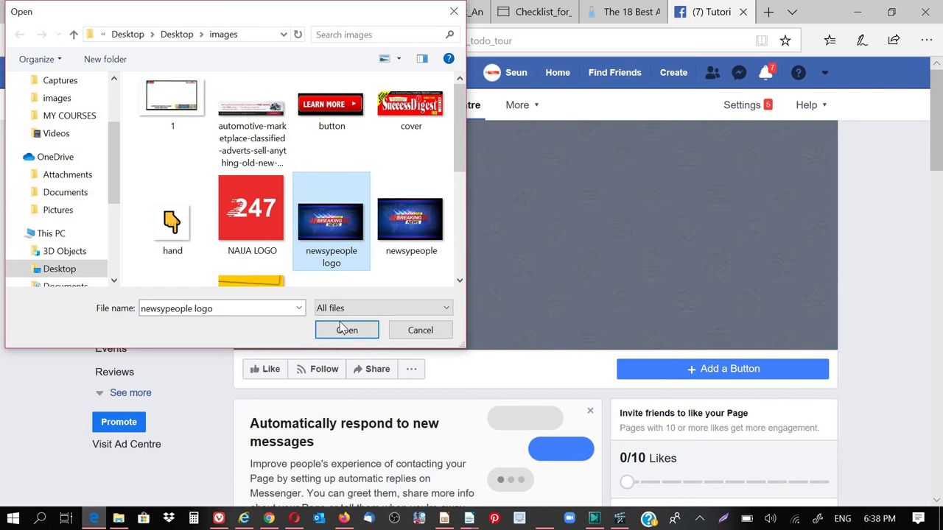
pyautogui.click(402, 234)
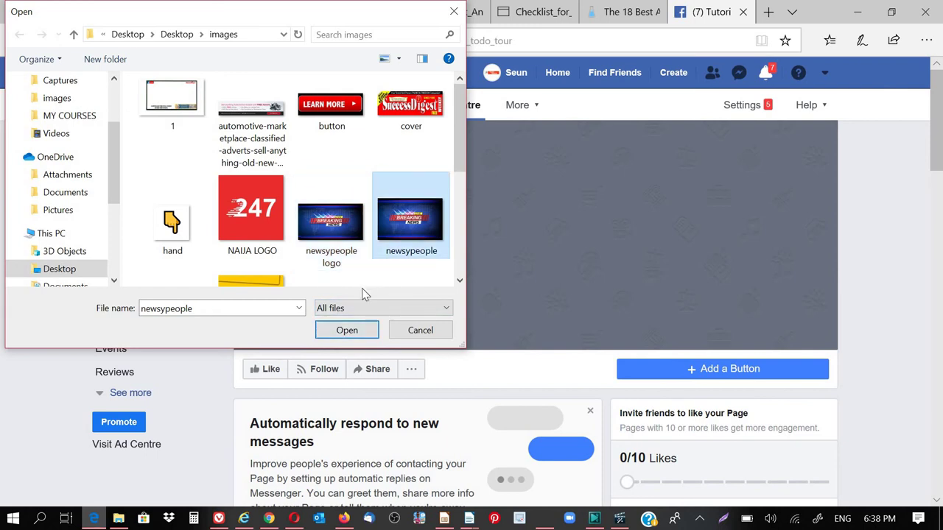
pyautogui.click(335, 230)
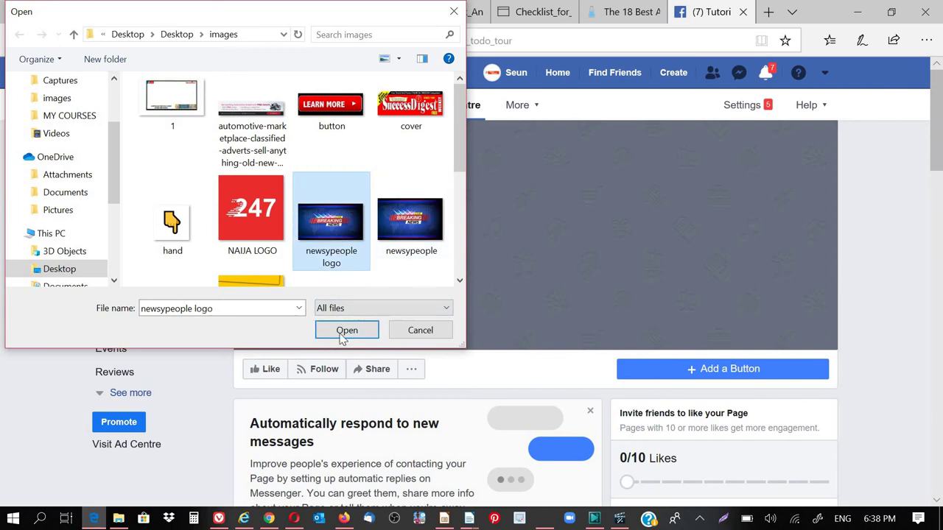
pyautogui.click(343, 332)
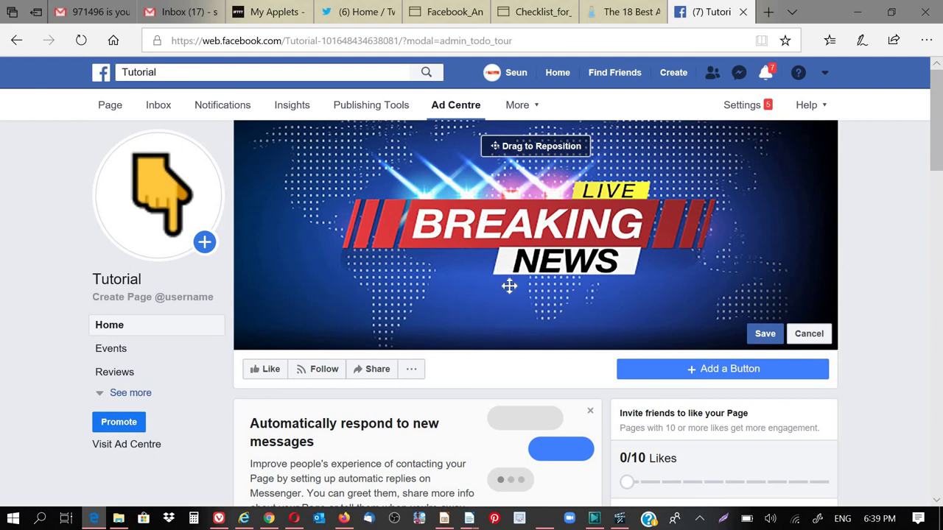
pyautogui.moveTo(508, 282); pyautogui.dragTo(487, 200)
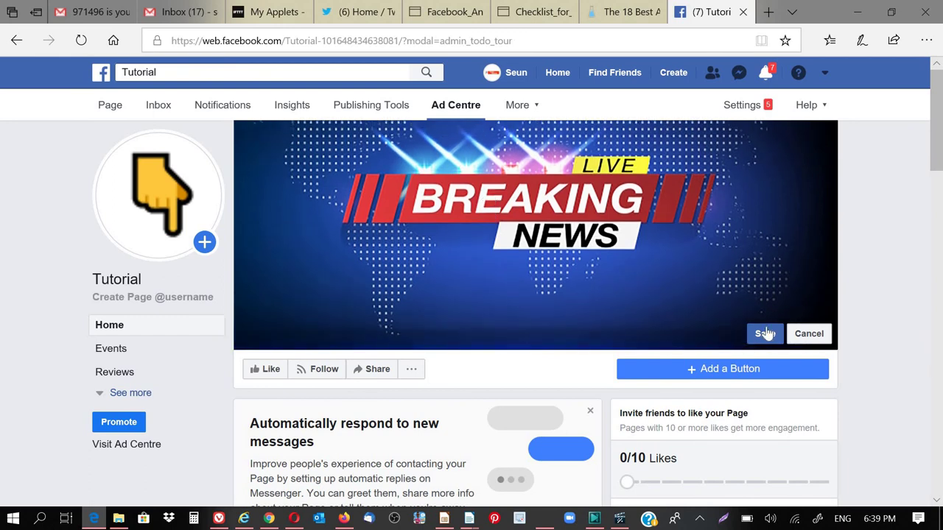
pyautogui.click(764, 334)
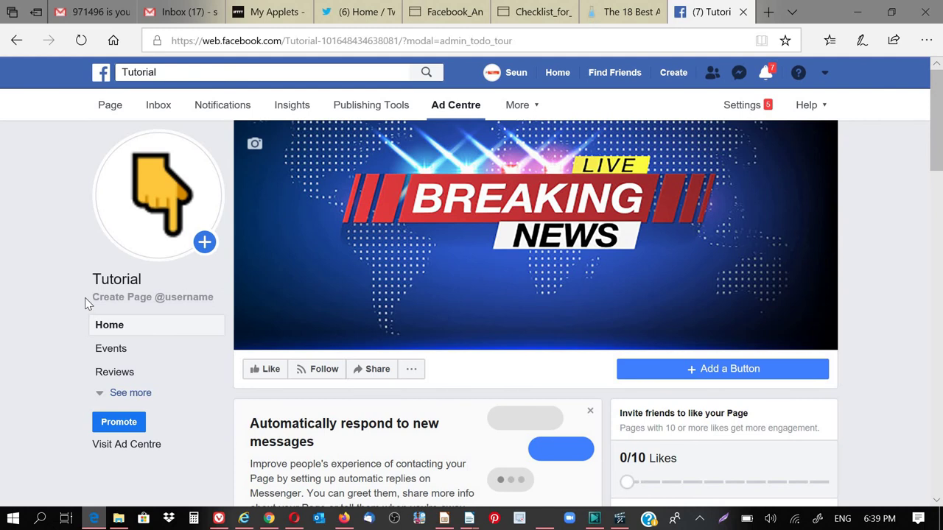
# Step: Start creating a username for the page and try tutorial
pyautogui.click(186, 297)
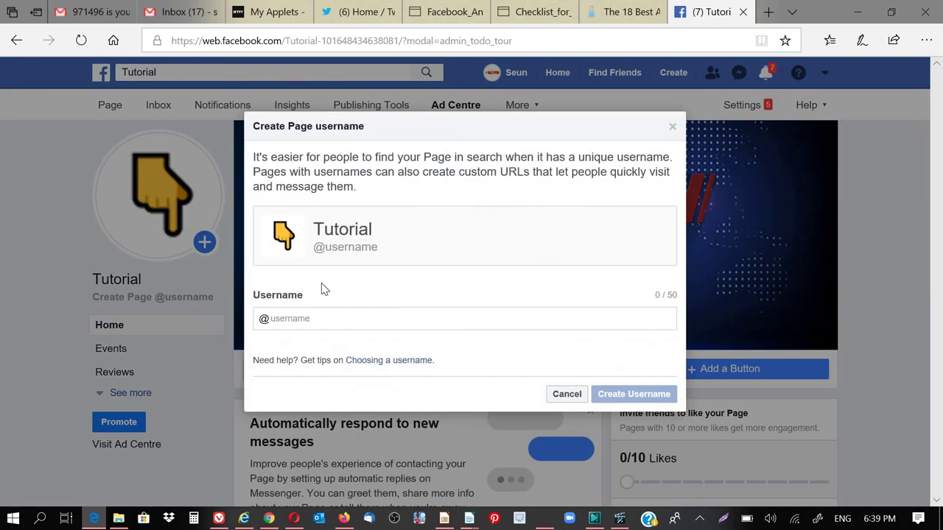
pyautogui.click(328, 318)
pyautogui.write('tutorial')
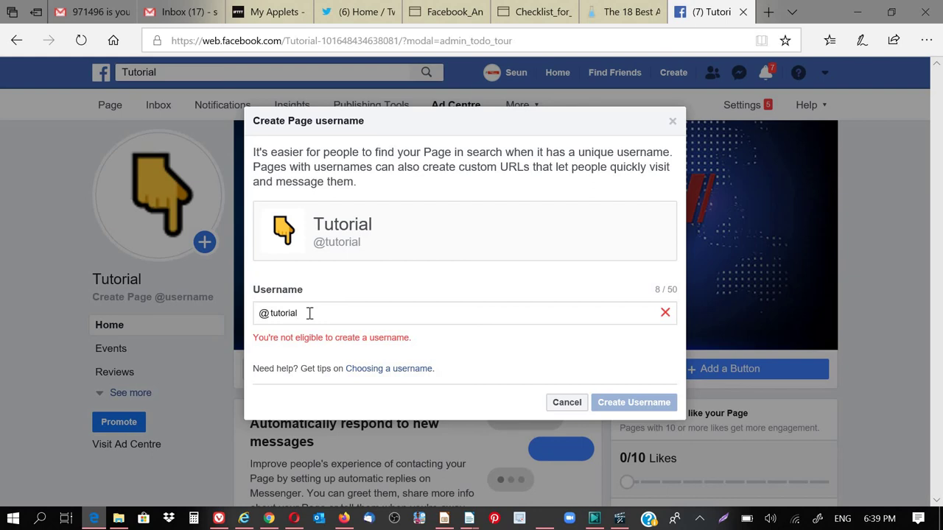
# Step: Try edututorial as the page username by adding edu before the existing text
pyautogui.press('Left')
pyautogui.press('Left')
pyautogui.press('Left')
pyautogui.press('Left')
pyautogui.press('Left')
pyautogui.press('Left')
pyautogui.write('edu')
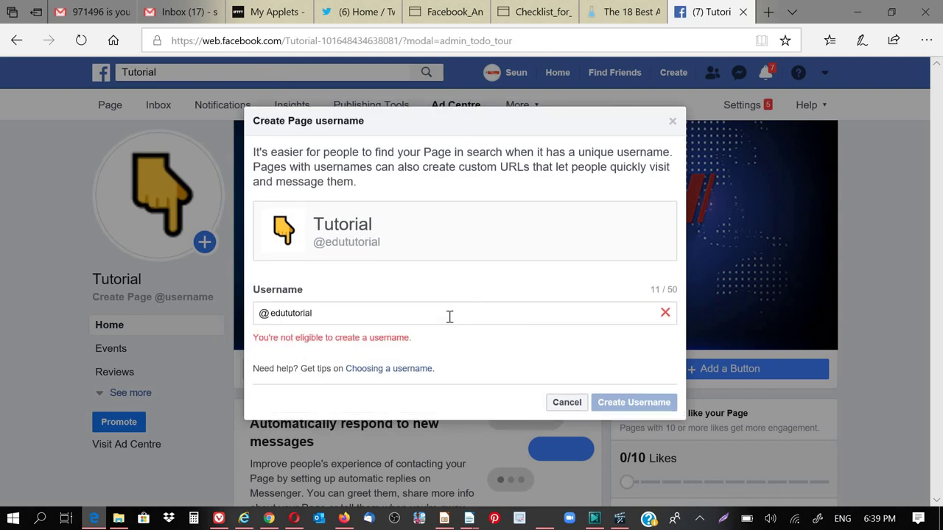
pyautogui.press('BackSpace')
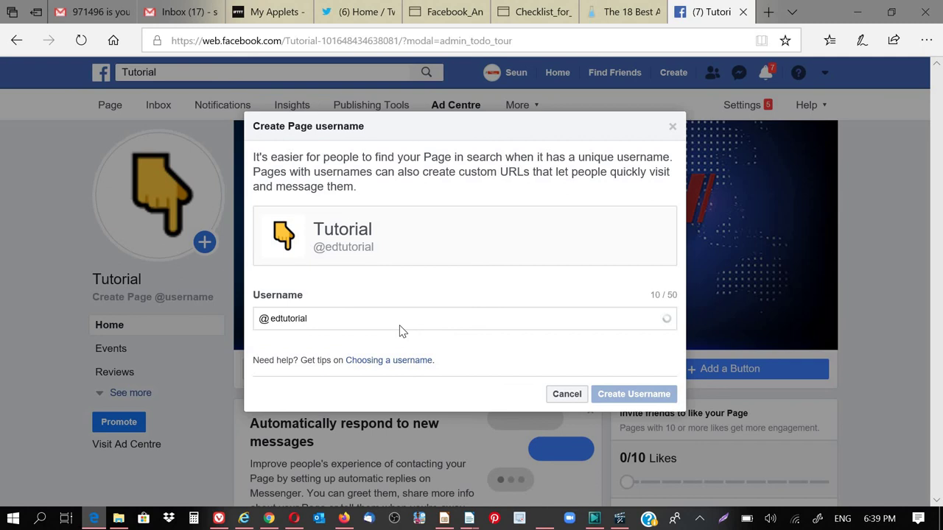
pyautogui.write('u')
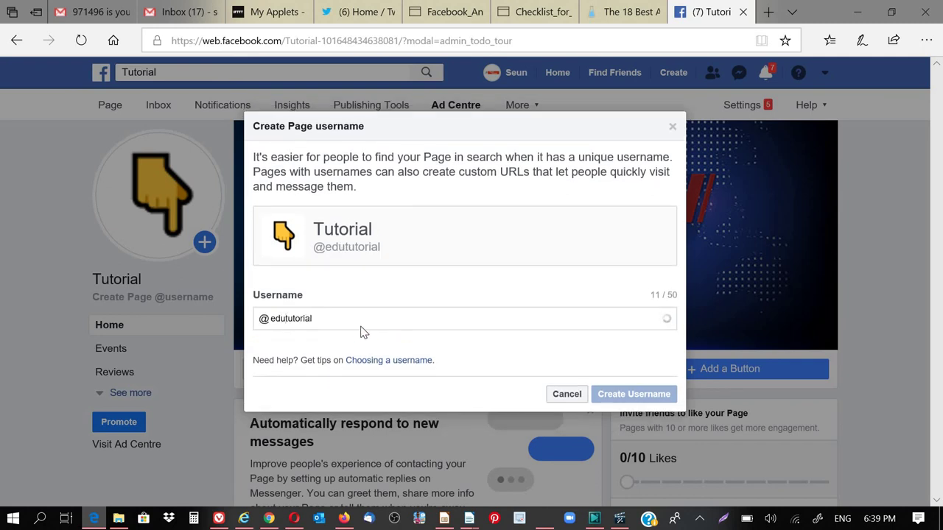
# Step: Change the ending of the proposed page username to try edututors
pyautogui.click(329, 315)
pyautogui.press('BackSpace')
pyautogui.press('BackSpace')
pyautogui.press('BackSpace')
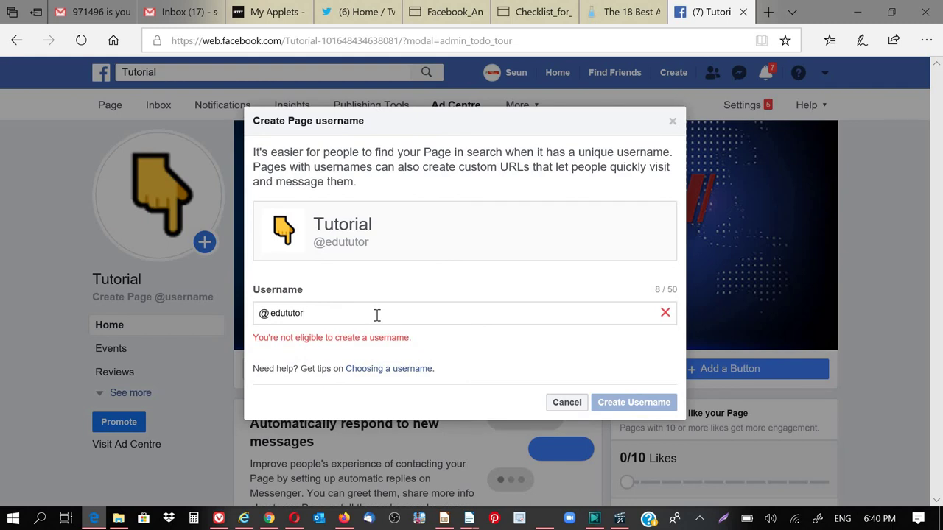
pyautogui.write('s')
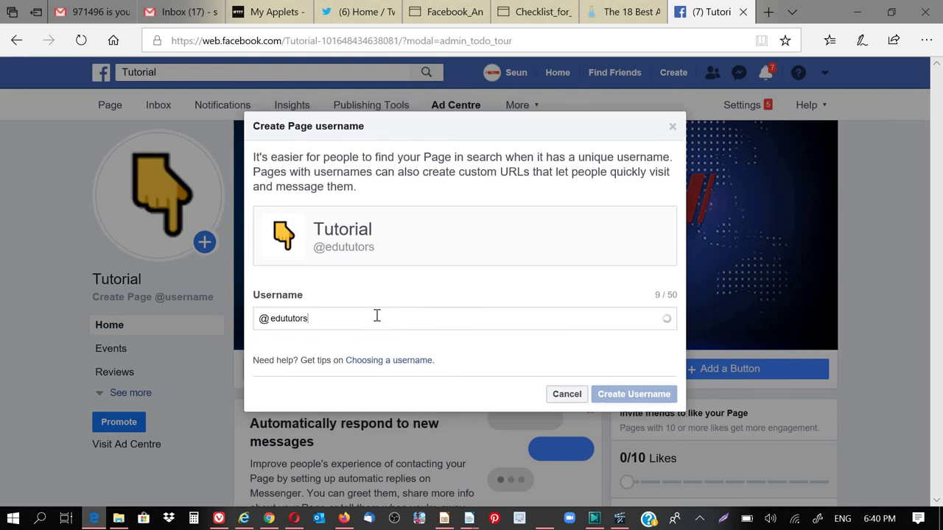
# Step: Replace the proposed username with educatutorial, try to create it for the page, and dismiss the resulting notice
pyautogui.press('BackSpace')
pyautogui.press('BackSpace')
pyautogui.press('BackSpace')
pyautogui.press('BackSpace')
pyautogui.press('BackSpace')
pyautogui.press('BackSpace')
pyautogui.press('BackSpace')
pyautogui.press('BackSpace')
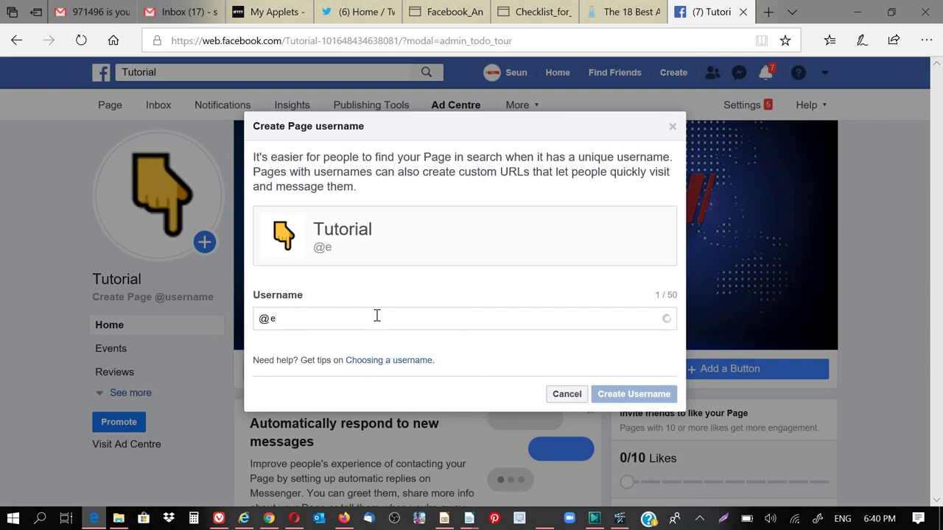
pyautogui.write('ducatutorial')
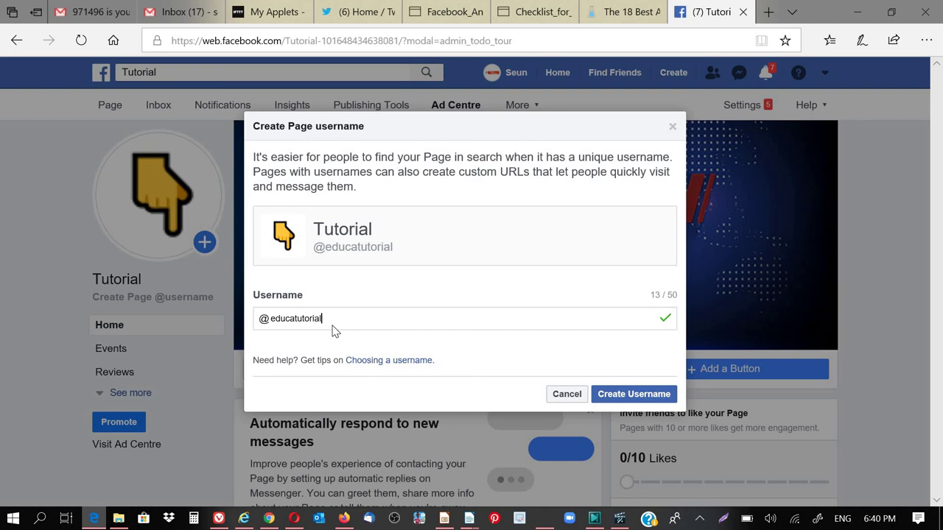
pyautogui.click(629, 396)
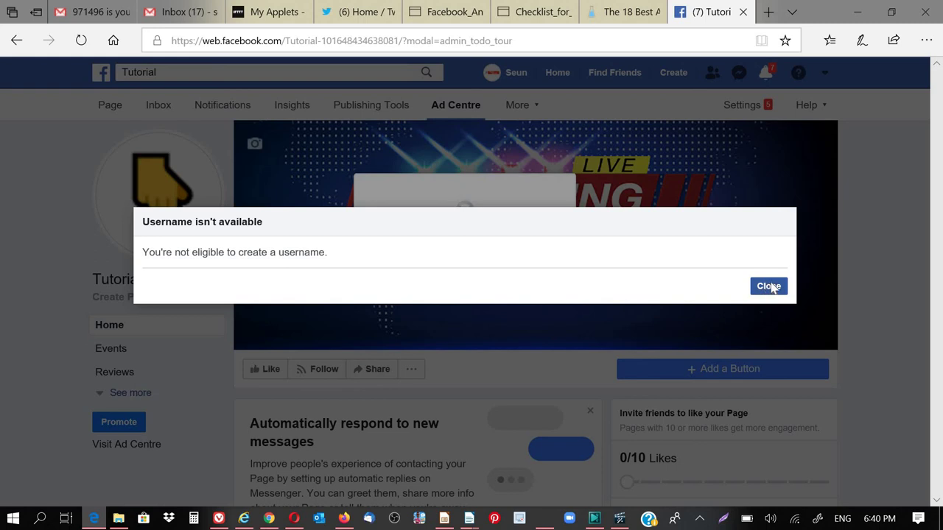
pyautogui.click(769, 287)
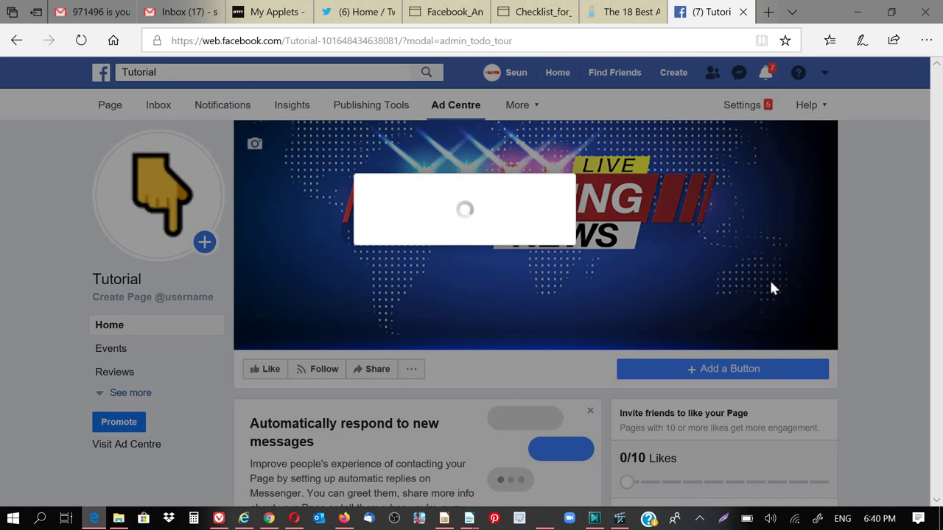